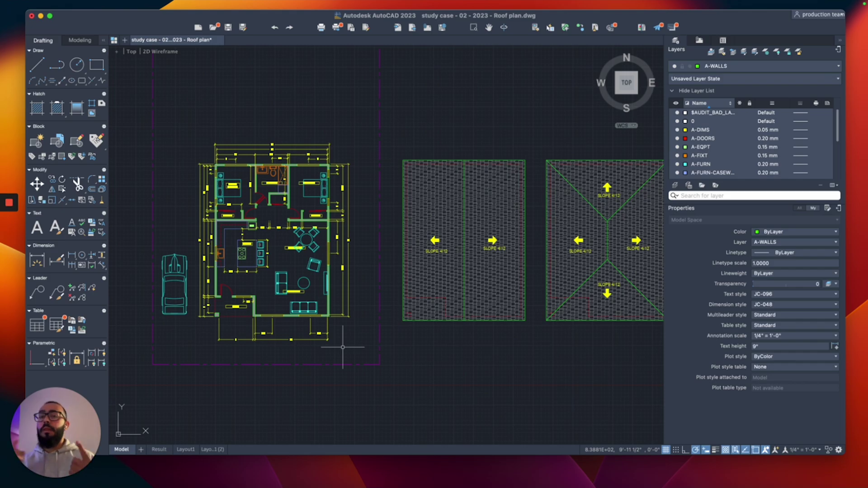
Pan and zoom across model space to survey the floor plan, roof plans and detail sheets.
middle_drag(352, 304, 400, 327)
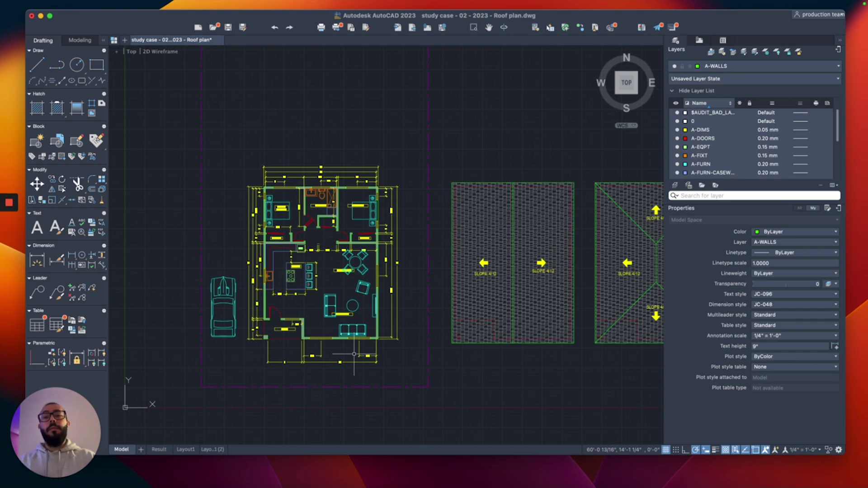
scroll(240, 380, down, 2)
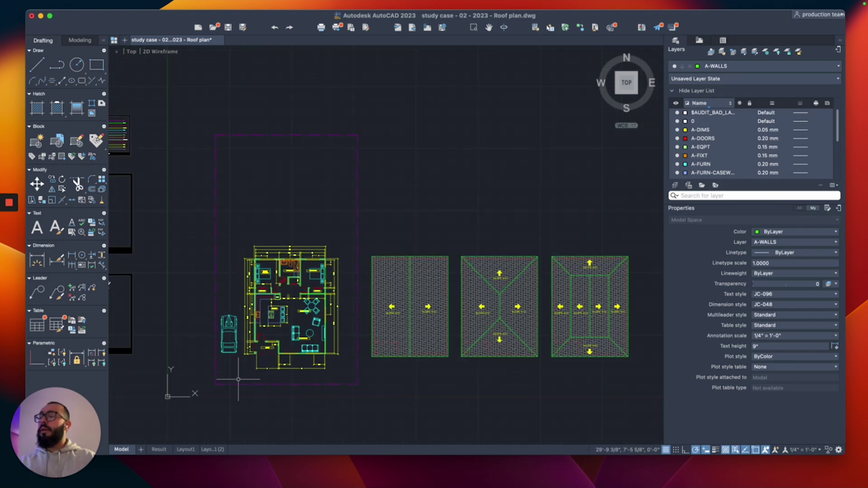
middle_drag(248, 371, 277, 361)
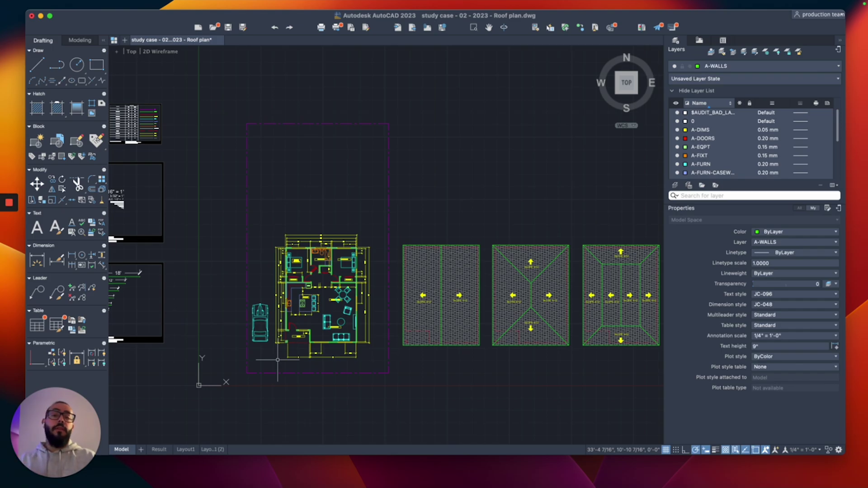
scroll(283, 355, down, 2)
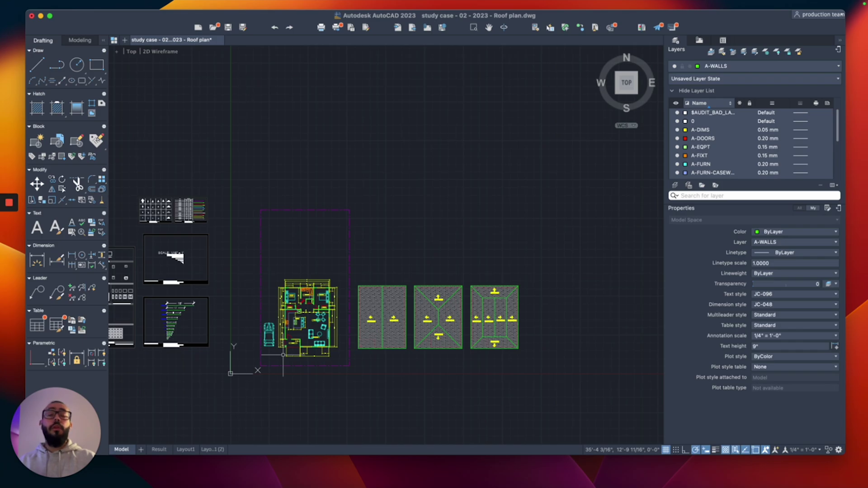
scroll(284, 354, down, 3)
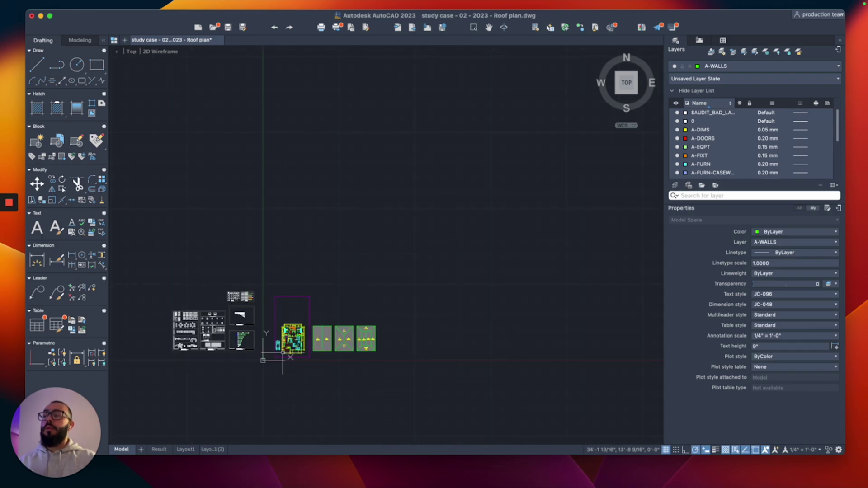
scroll(283, 354, up, 1)
scroll(284, 353, up, 2)
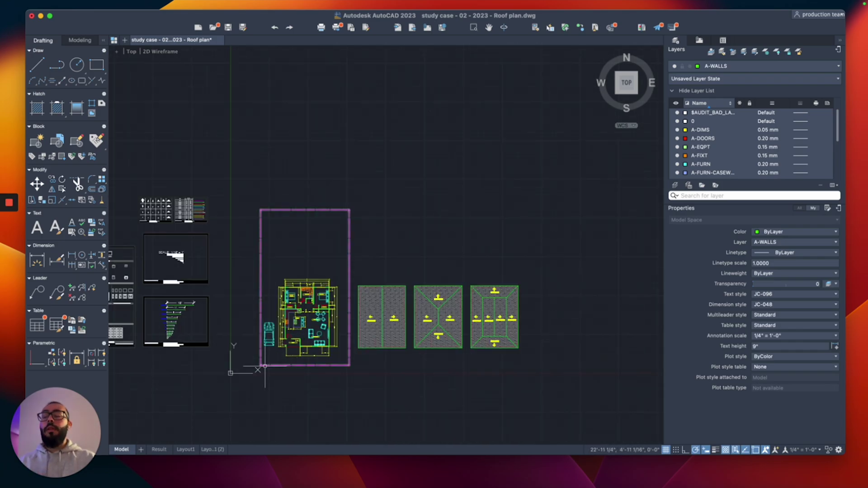
click(158, 450)
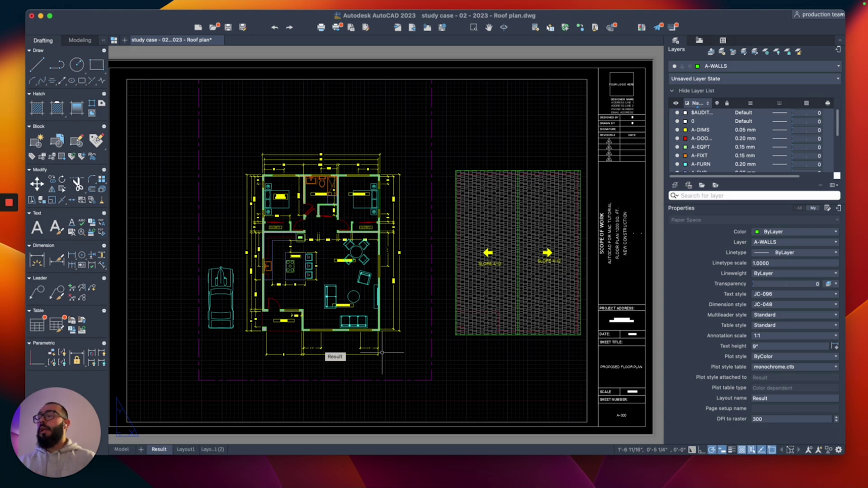
right_click(158, 450)
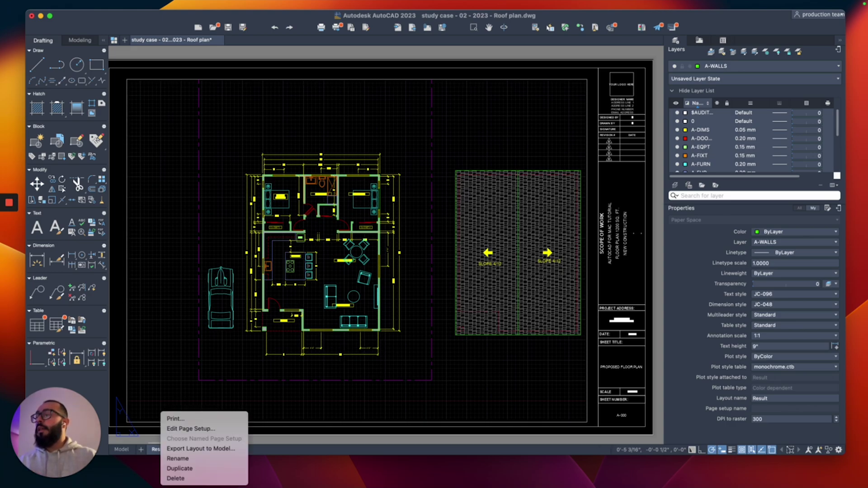
click(191, 428)
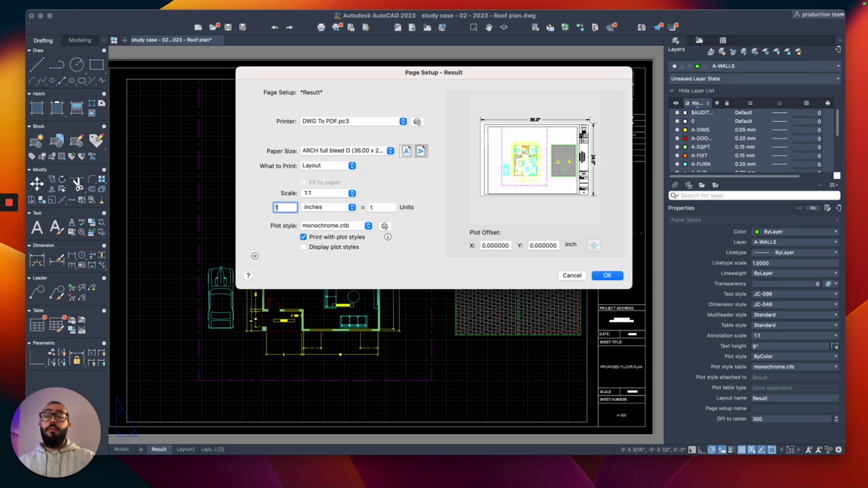
click(572, 275)
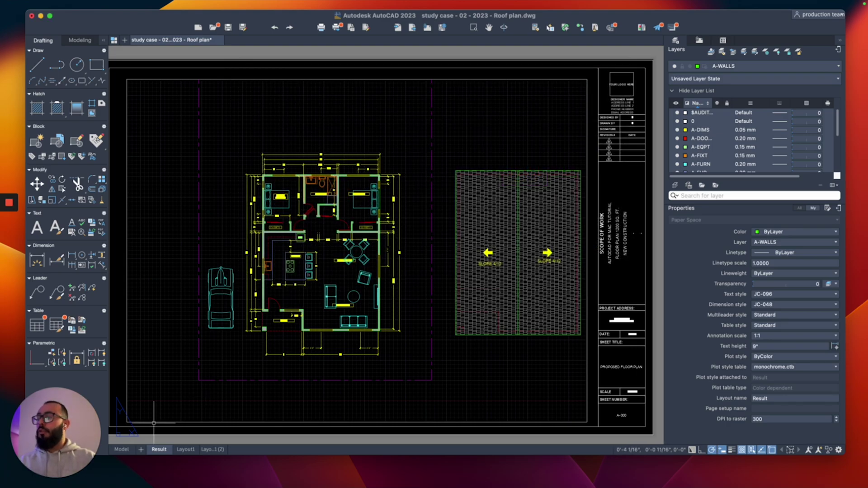
Create Layout2 and set its page setup paper size to ARCH D (36.00 x 24.00 Inches).
click(141, 449)
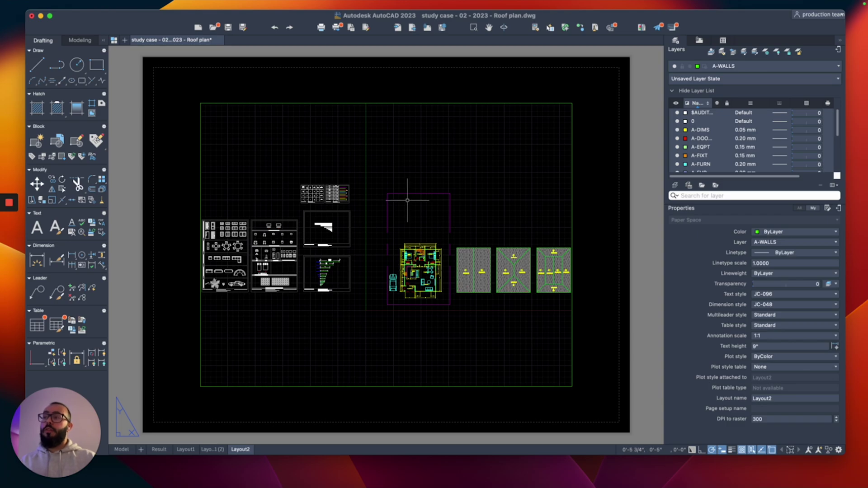
right_click(239, 449)
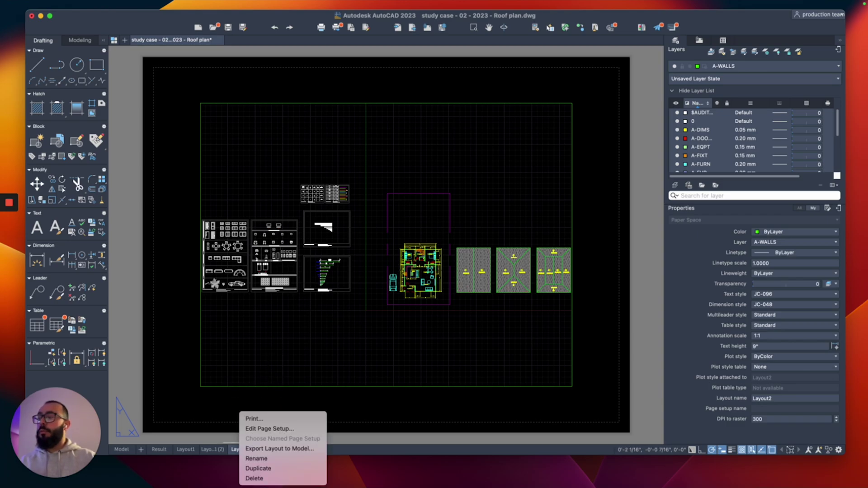
click(270, 429)
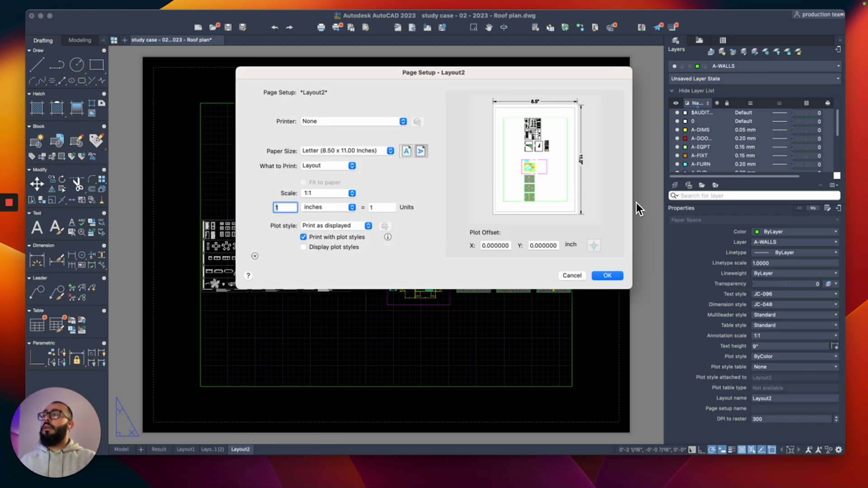
click(346, 151)
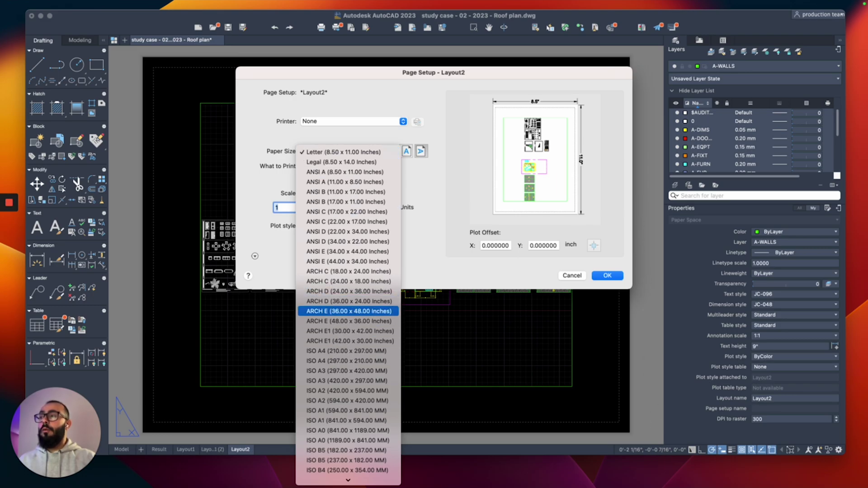
click(349, 301)
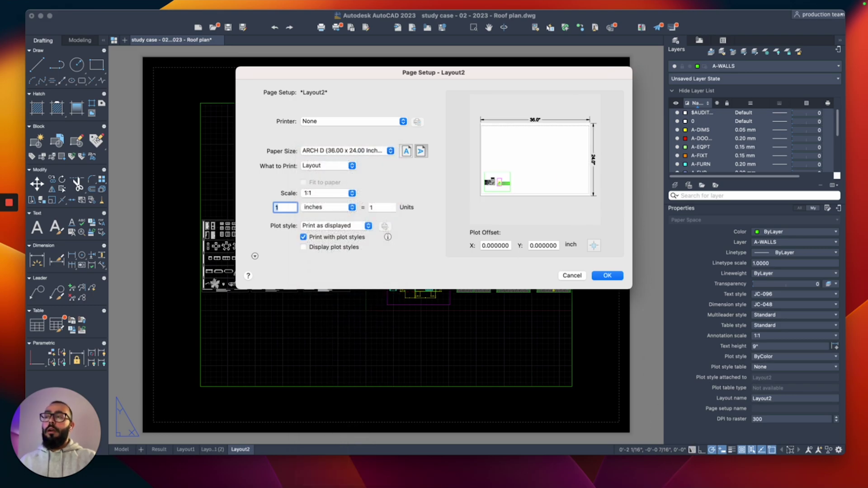
click(607, 275)
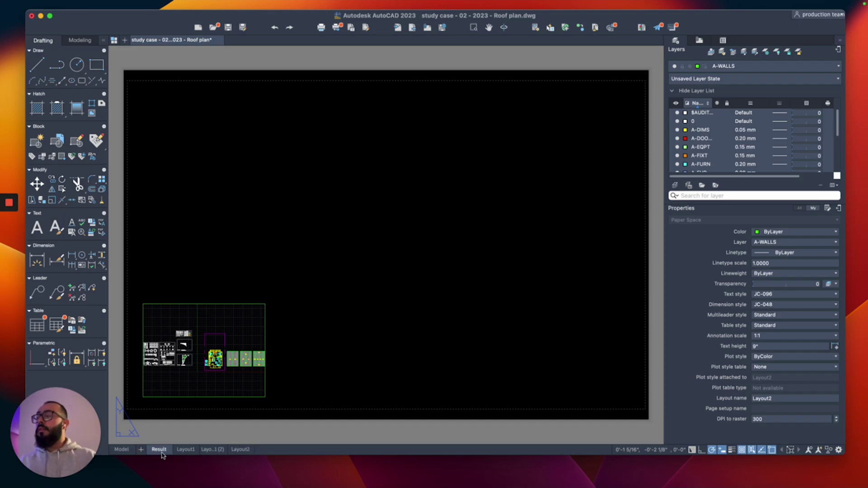
Duplicate the Result layout as Result (2), view it, then go back to Layout2.
click(159, 449)
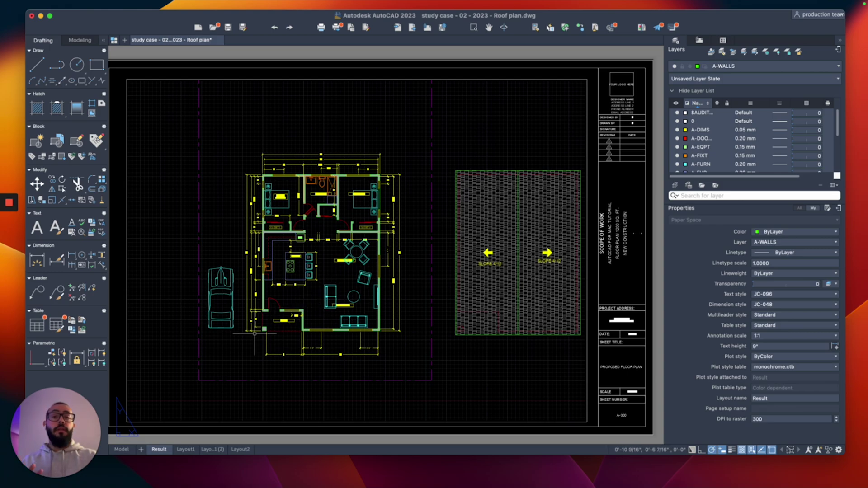
right_click(158, 449)
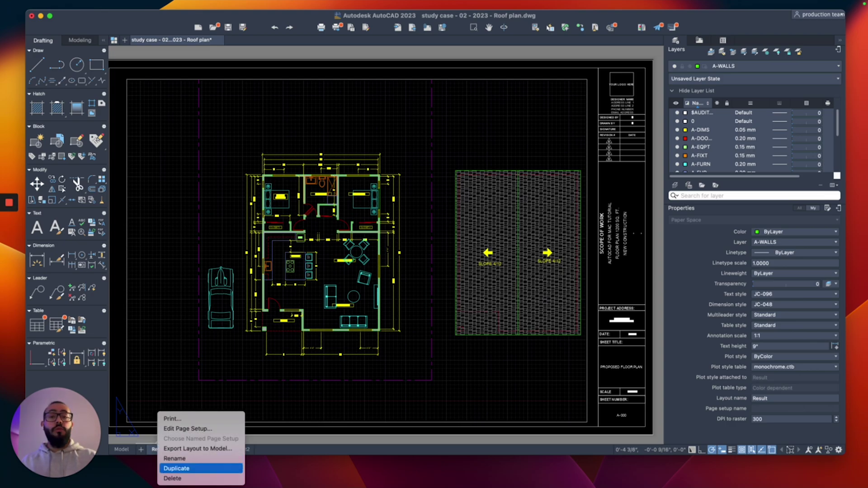
click(199, 468)
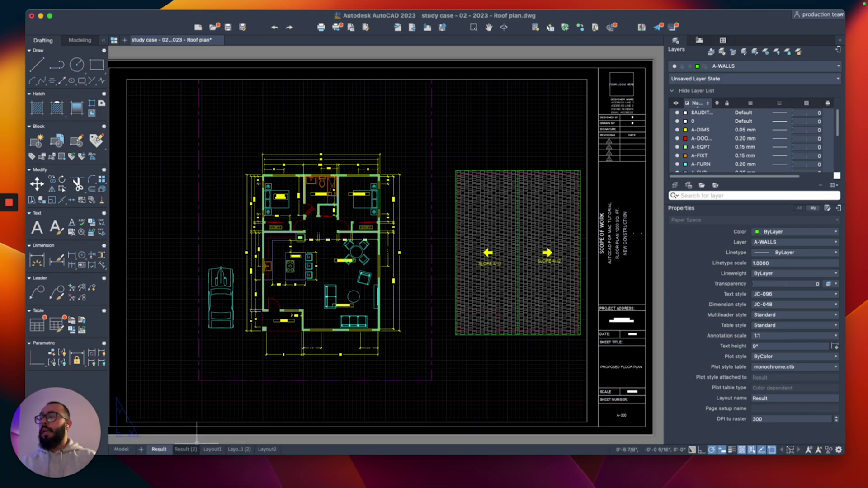
click(185, 449)
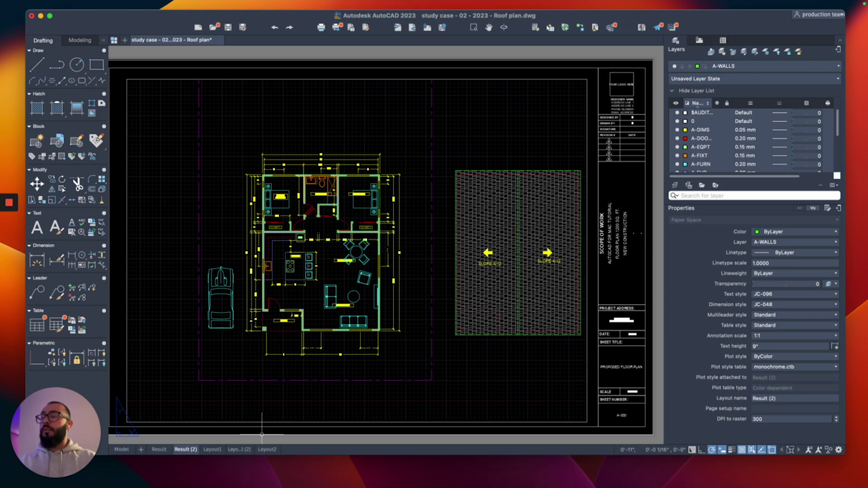
click(267, 449)
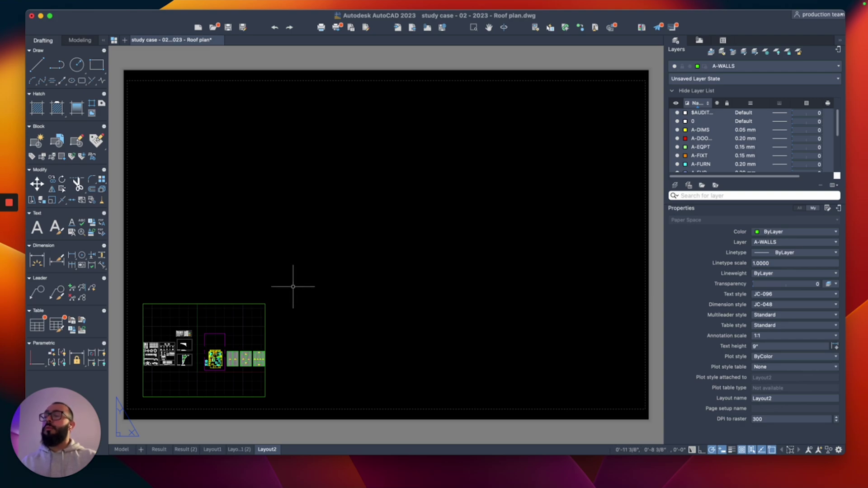
Enlarge the Layout2 viewport by its corner to fill most of the sheet.
click(265, 310)
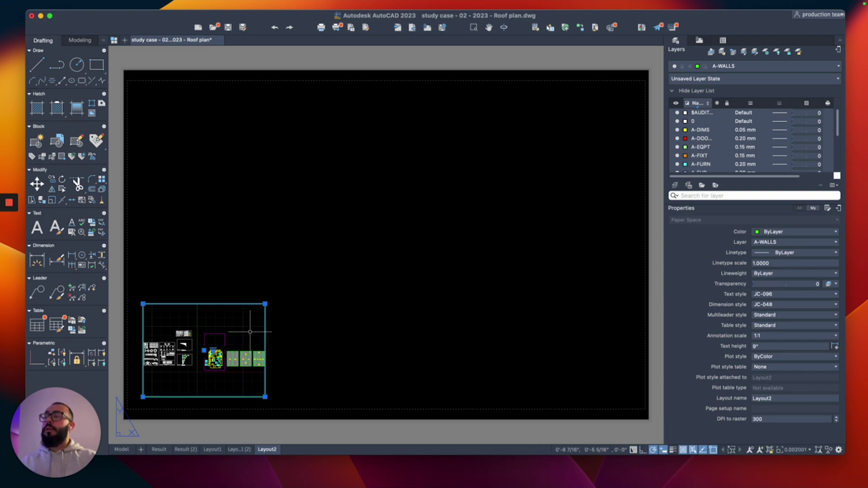
click(265, 304)
click(517, 122)
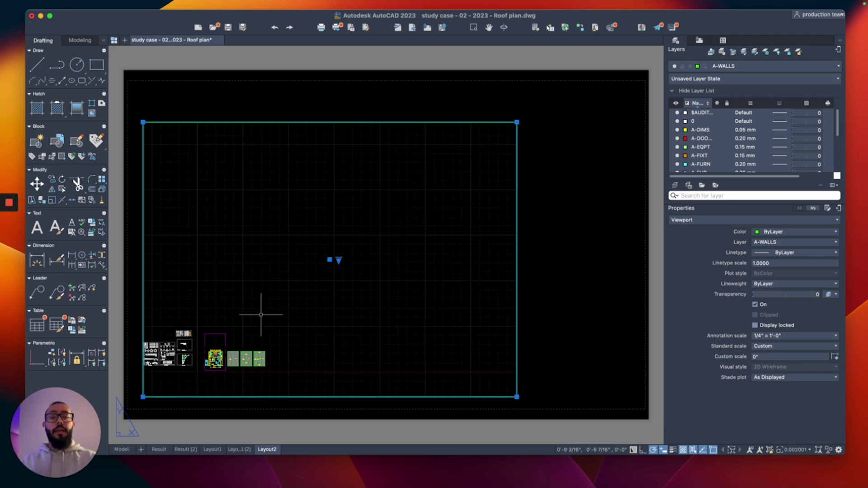
Set the viewport to 1/4" = 1'-0" scale, centre the floor plan, and exit to paper space.
double_click(242, 310)
middle_drag(242, 310, 337, 255)
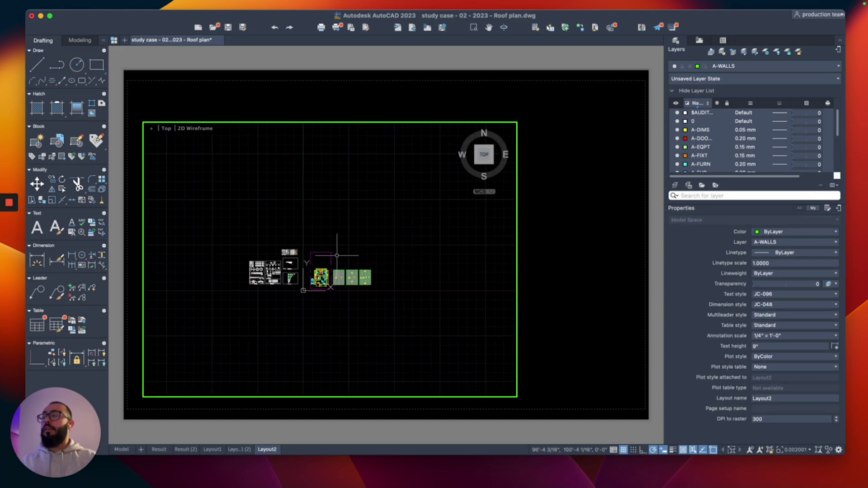
scroll(337, 255, up, 5)
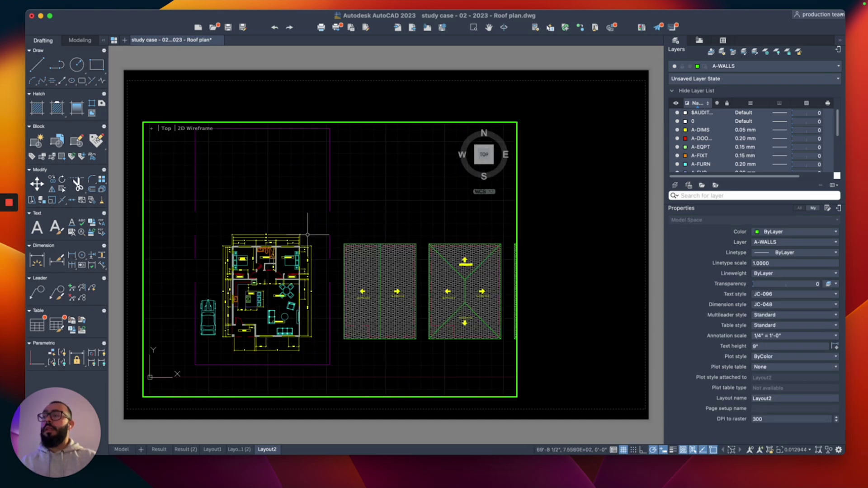
scroll(308, 235, up, 2)
scroll(326, 208, up, 1)
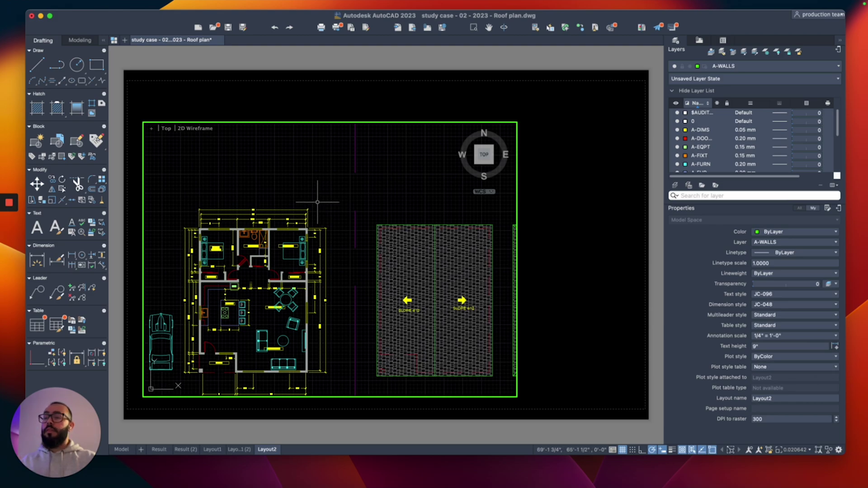
click(801, 450)
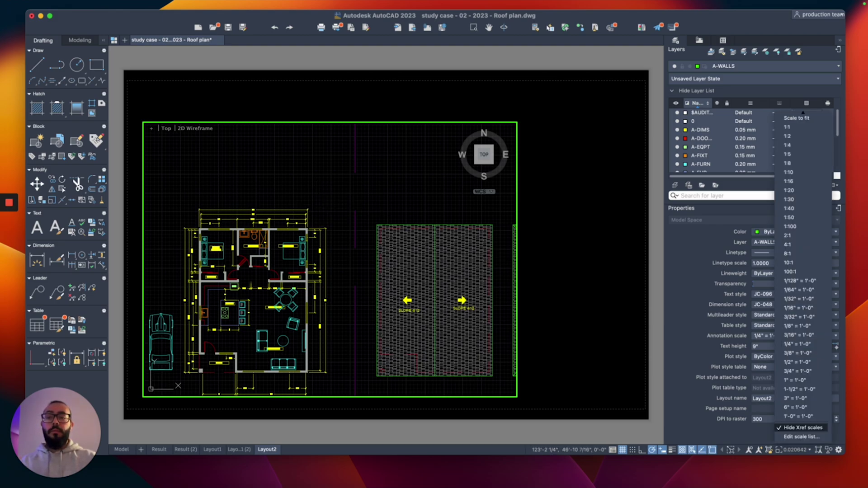
click(800, 362)
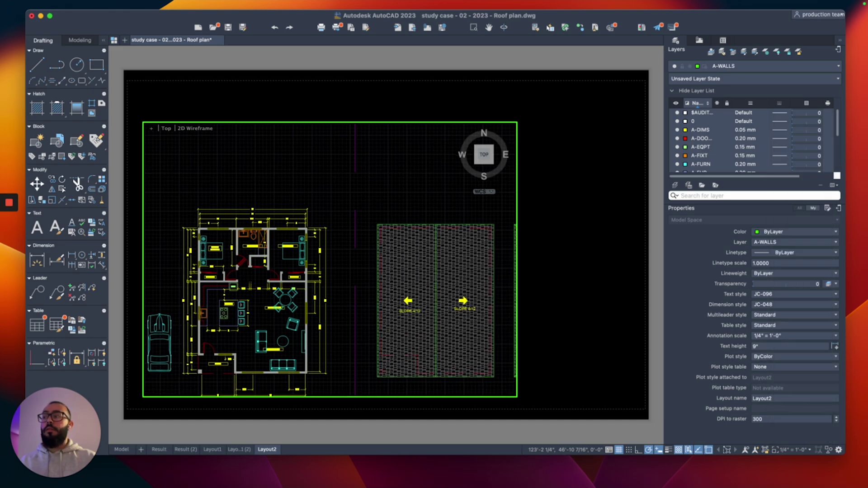
middle_drag(318, 317, 331, 267)
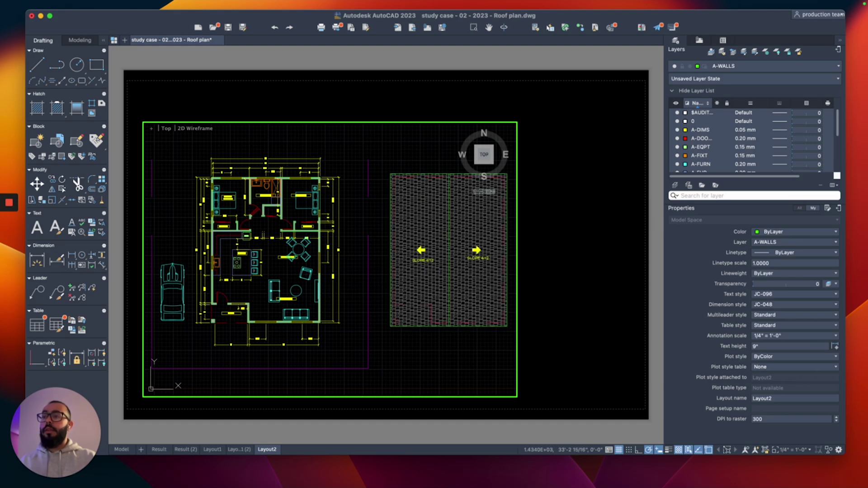
double_click(545, 246)
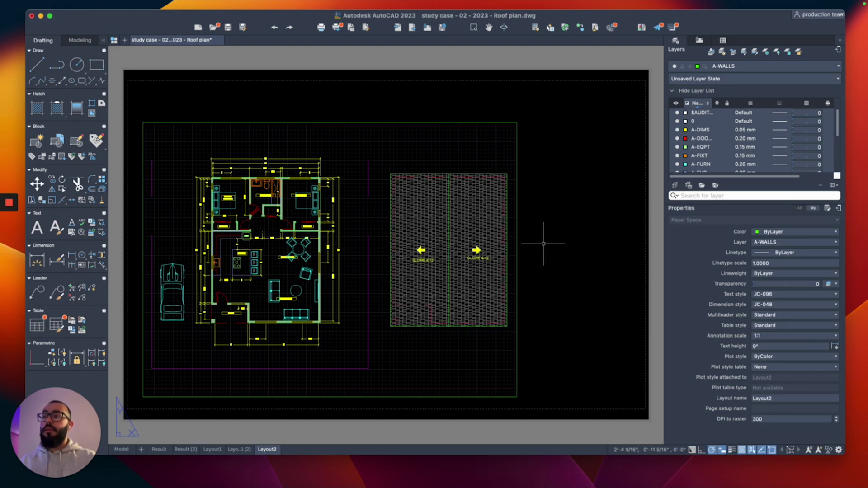
Draw a small new viewport on Layout2 to the right of the floor-plan viewport.
right_click(533, 207)
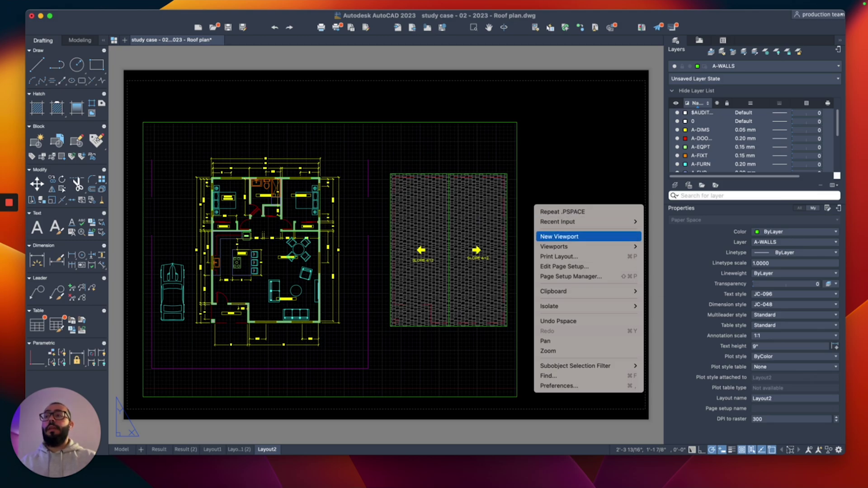
click(556, 237)
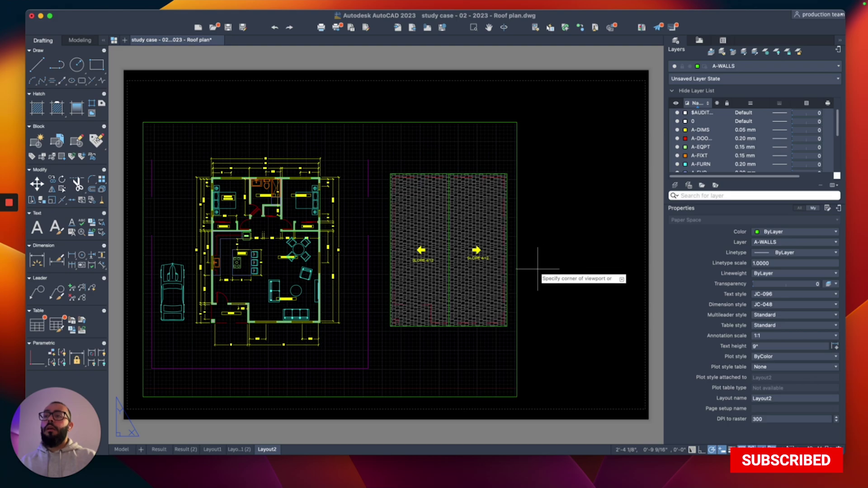
click(533, 295)
click(622, 206)
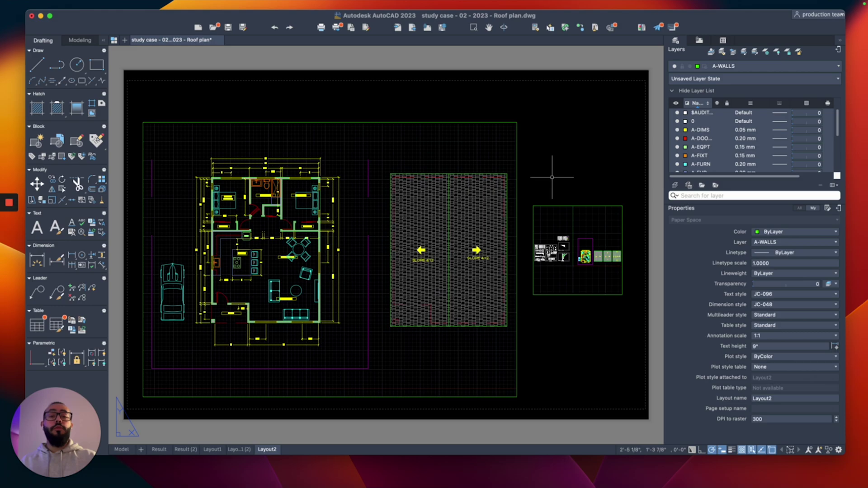
Pull the floor-plan viewport's right edge inward so it shows only the floor plan.
double_click(299, 256)
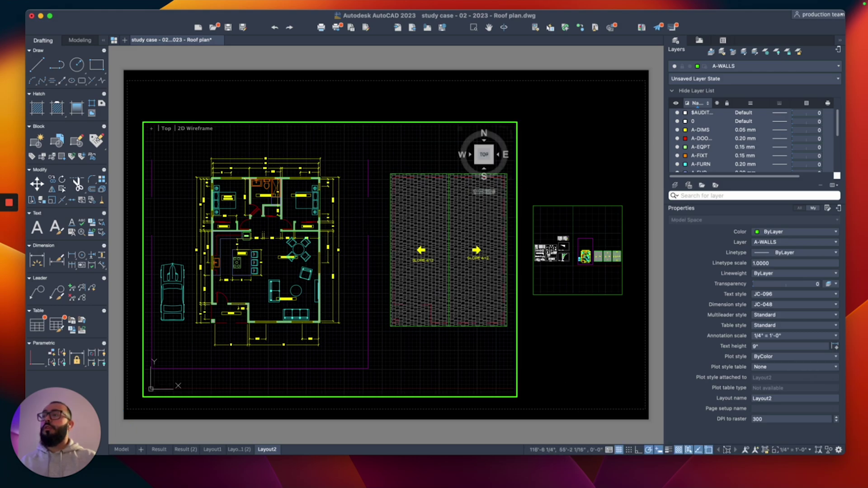
double_click(533, 110)
click(516, 136)
click(516, 123)
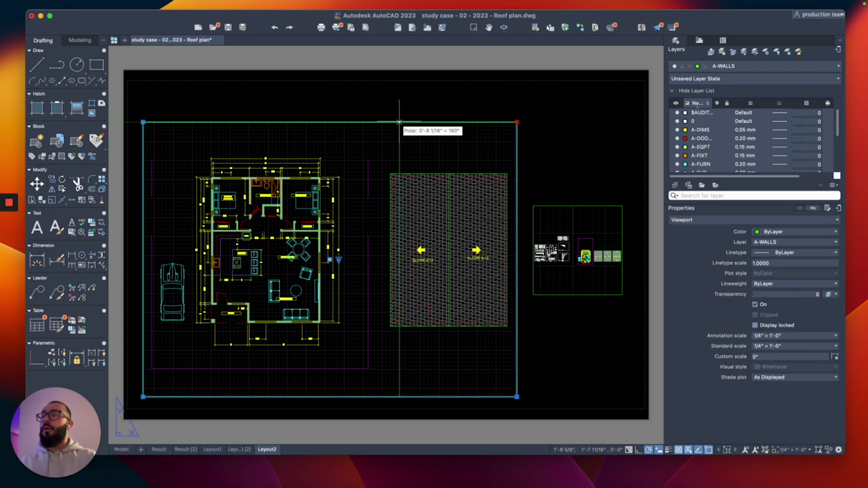
click(368, 122)
Enlarge the second viewport down and left and zoom it to frame both roof plans.
click(534, 226)
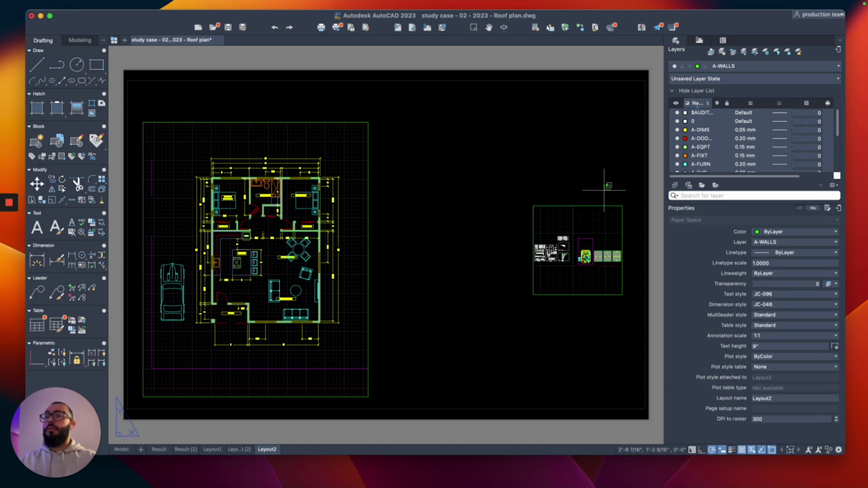
click(533, 295)
click(402, 382)
double_click(573, 265)
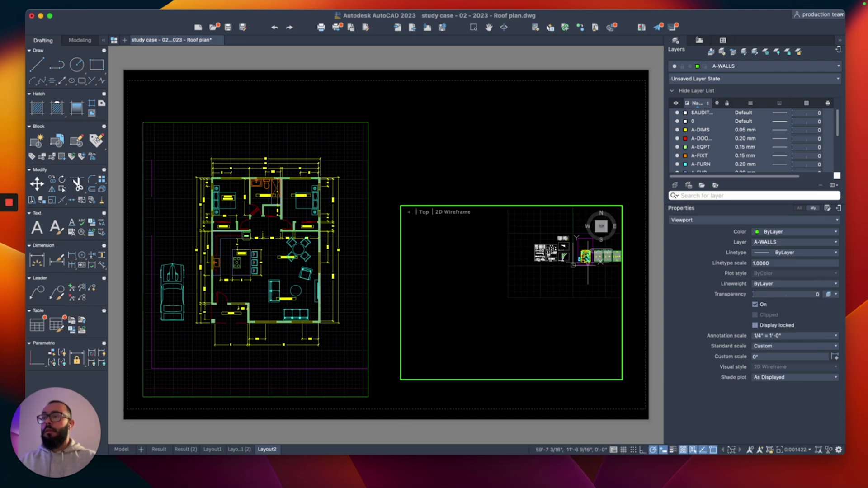
scroll(573, 265, up, 10)
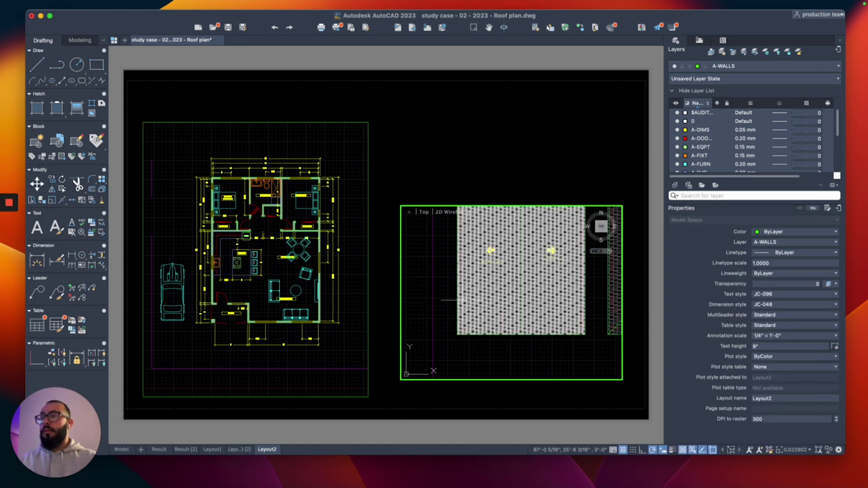
scroll(444, 326, down, 8)
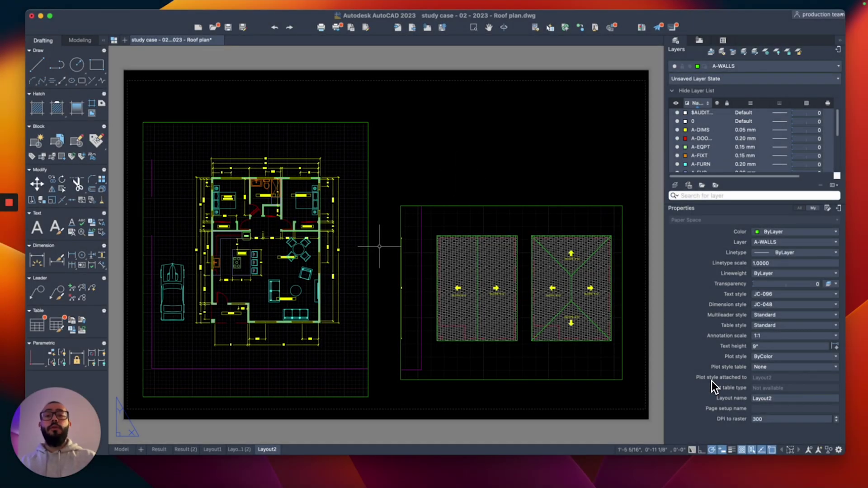
Start PLOT for Layout2, check the printer list, and bring up the PDF save location.
text(plot)
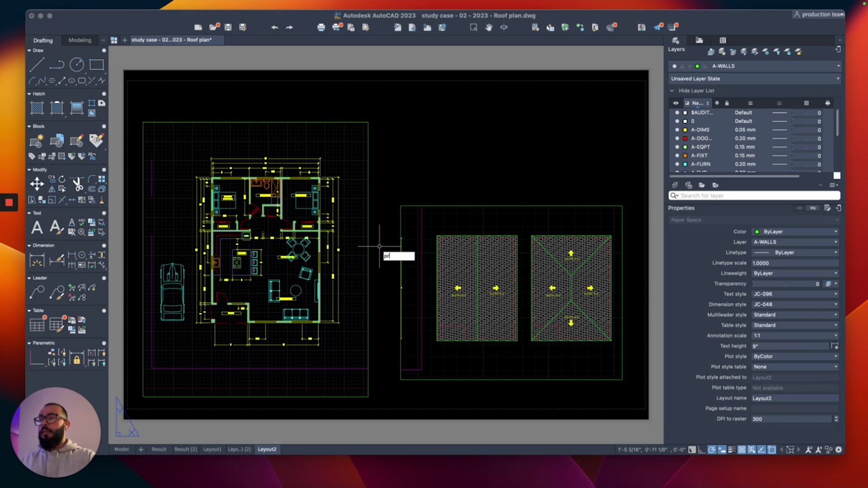
key(Return)
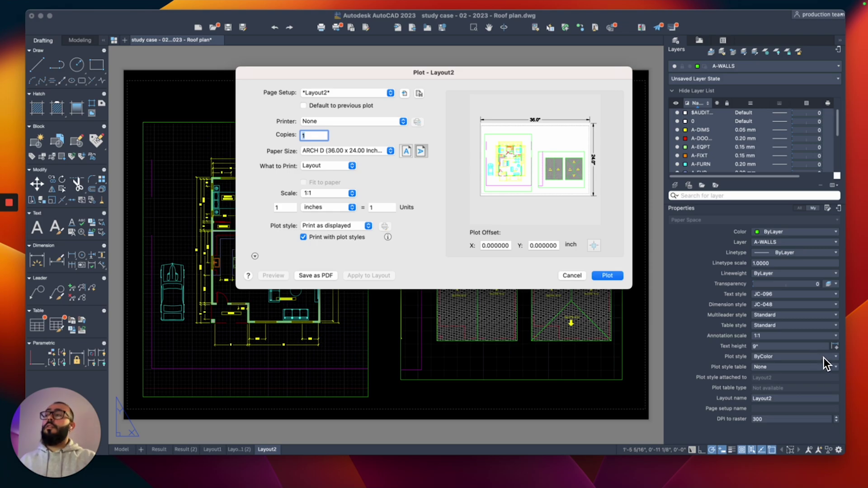
key(shift+Tab)
key(space)
key(Down)
key(Down)
key(Down)
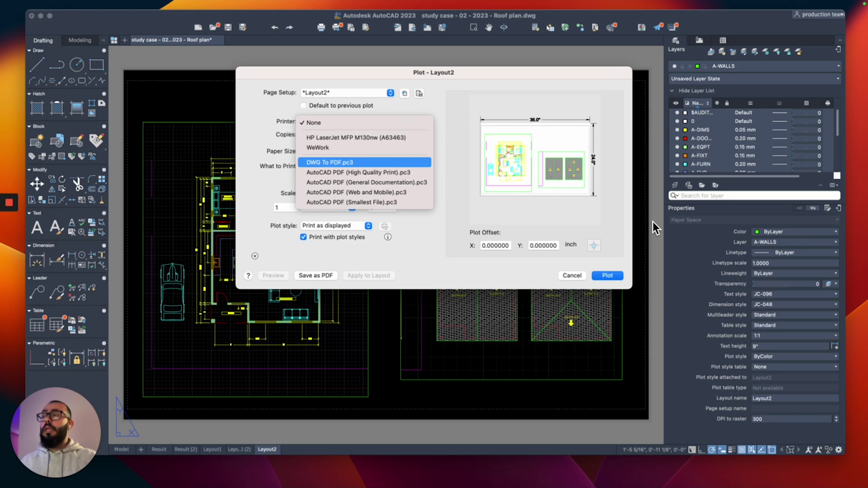
key(Escape)
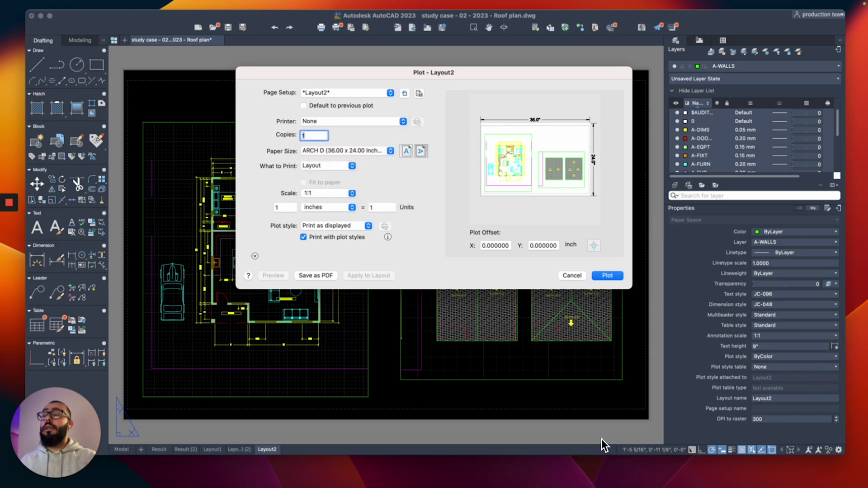
key(space)
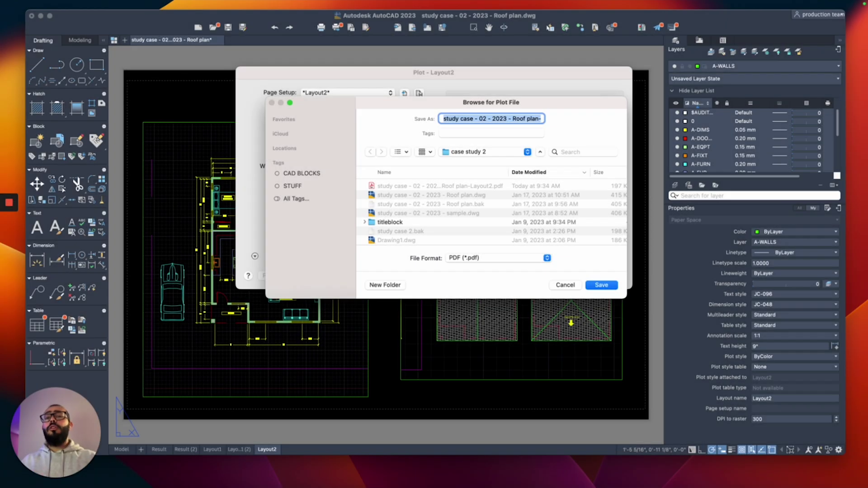
Back in the Plot dialog, select DWG To PDF.pc3 as the plotter and preview the plot.
click(565, 285)
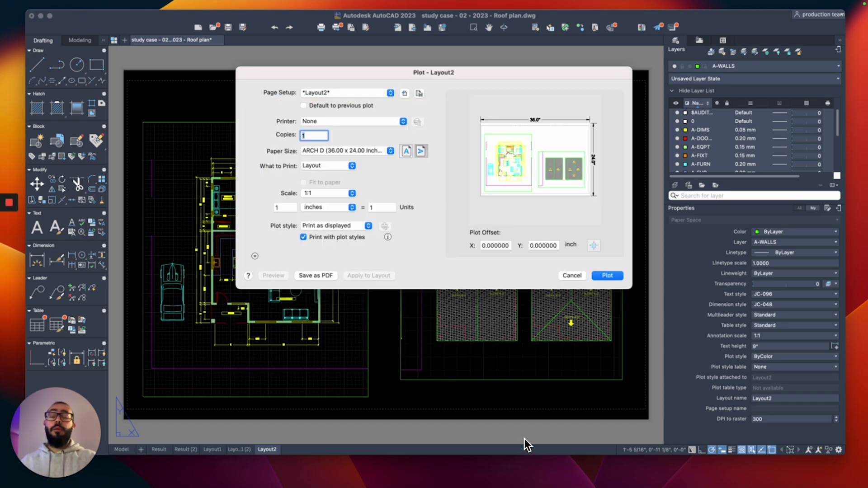
key(space)
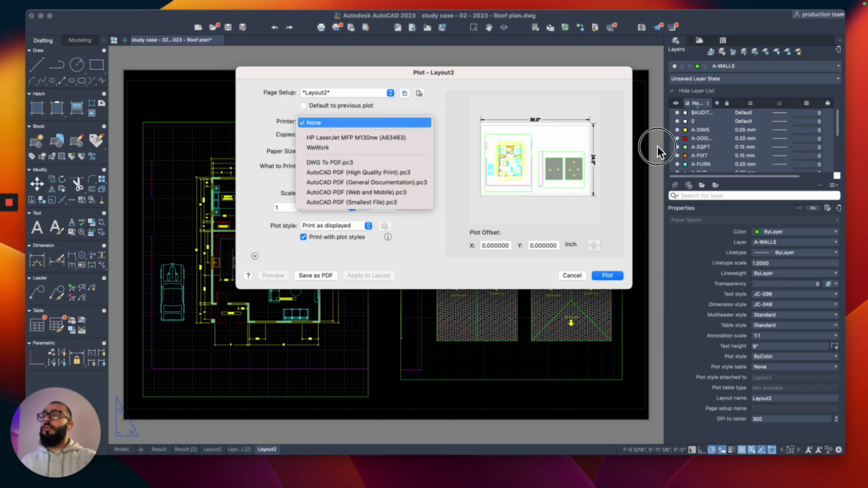
key(Down)
key(Down)
key(Down)
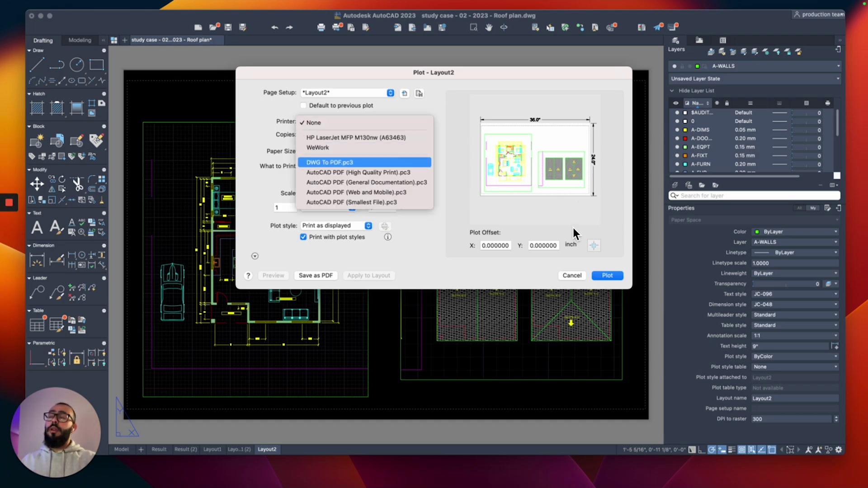
key(Escape)
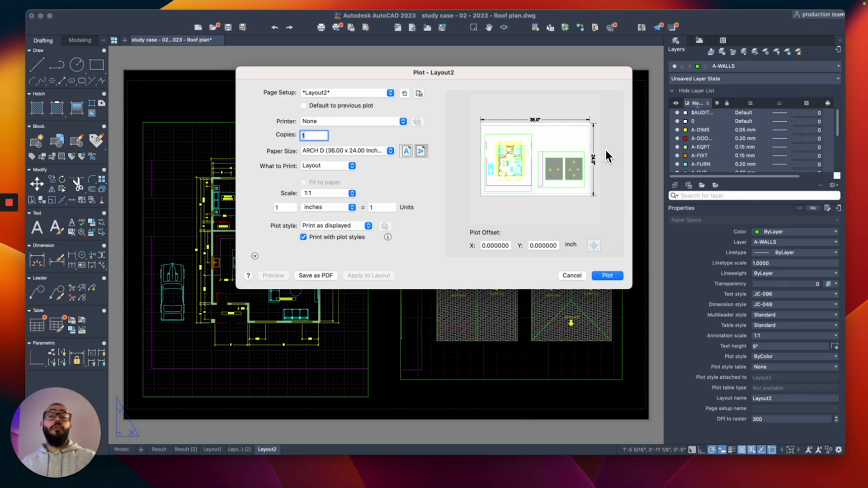
key(space)
key(Down)
key(Down)
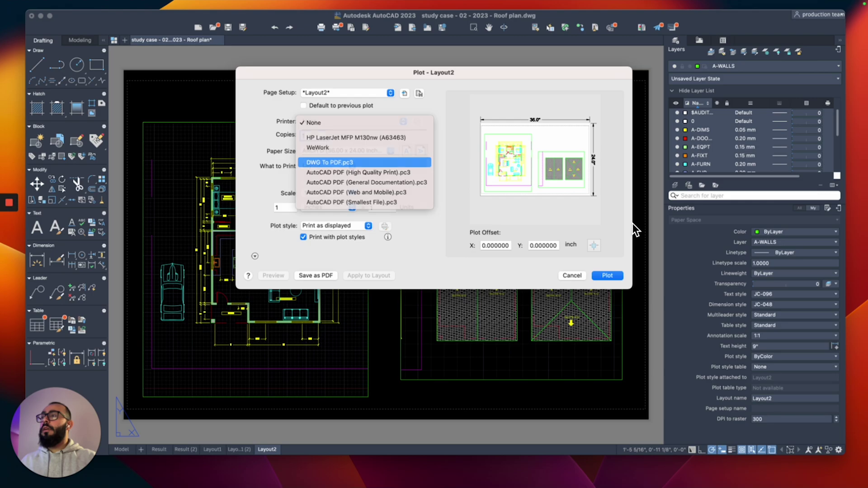
key(Return)
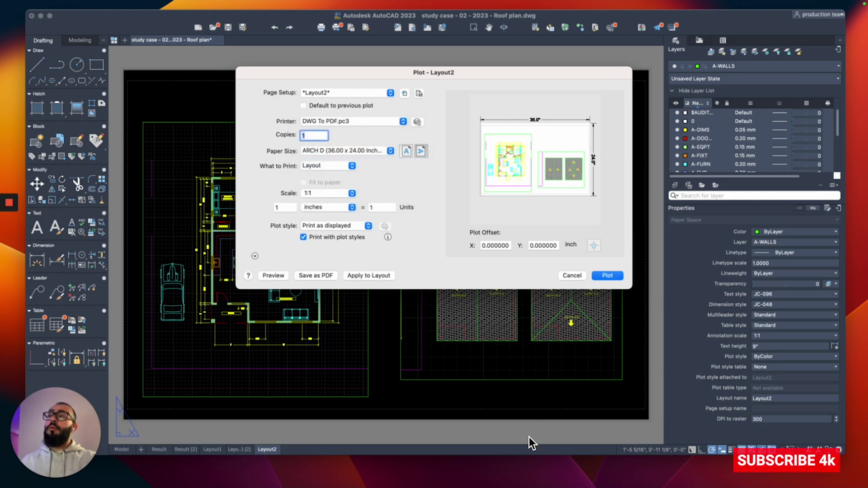
click(273, 276)
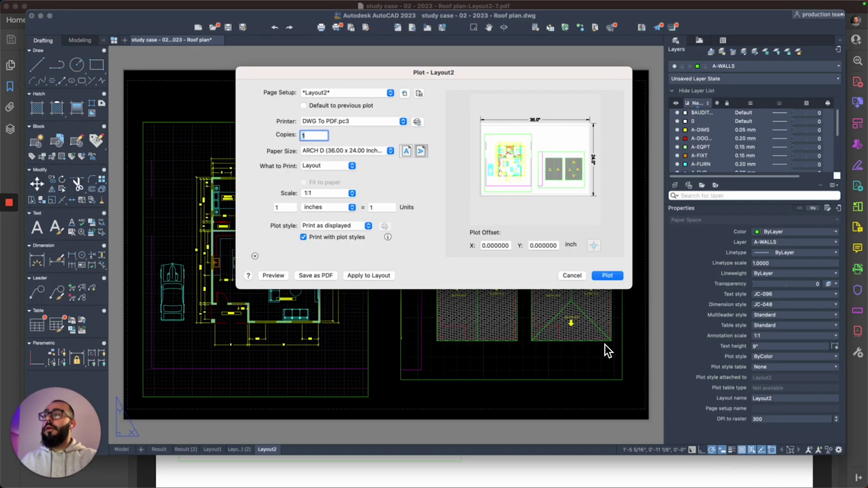
Apply the monochrome.ctb plot style and plot Layout2 to PDF.
click(331, 226)
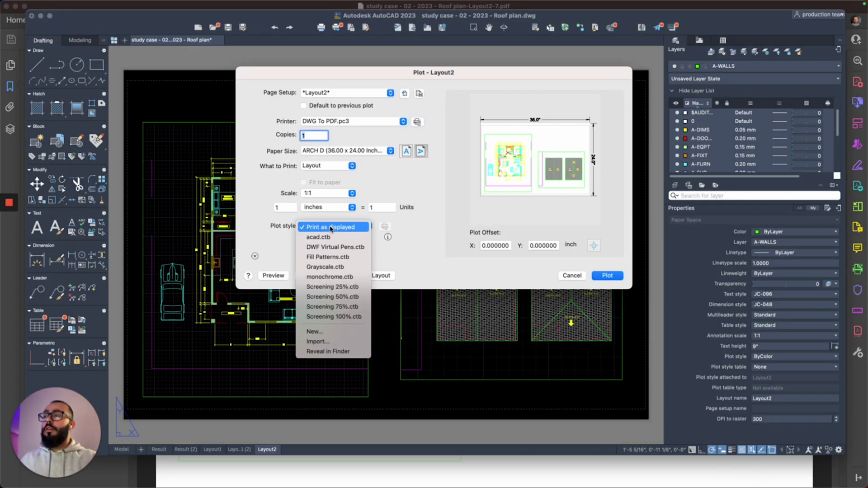
key(Down)
key(Down)
key(Down)
key(Down)
key(Down)
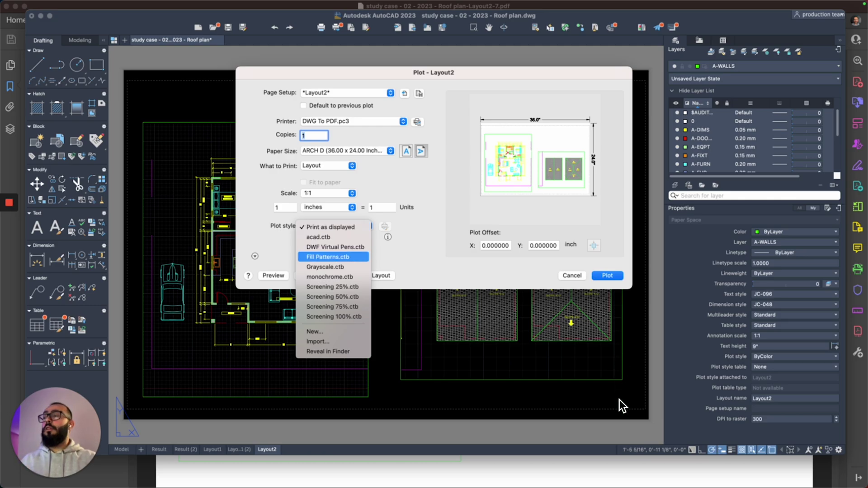
key(Return)
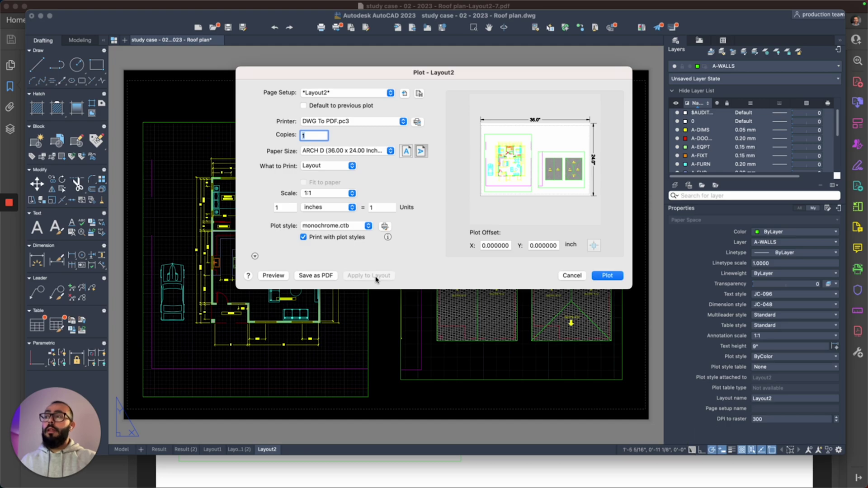
key(Return)
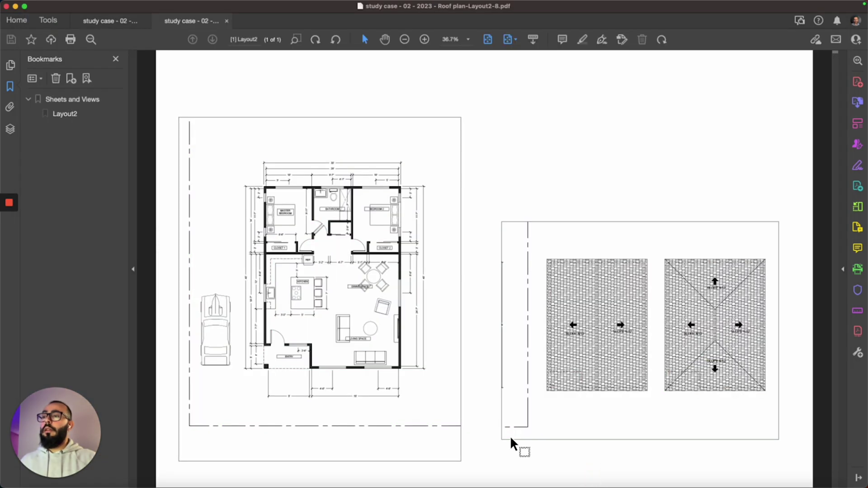